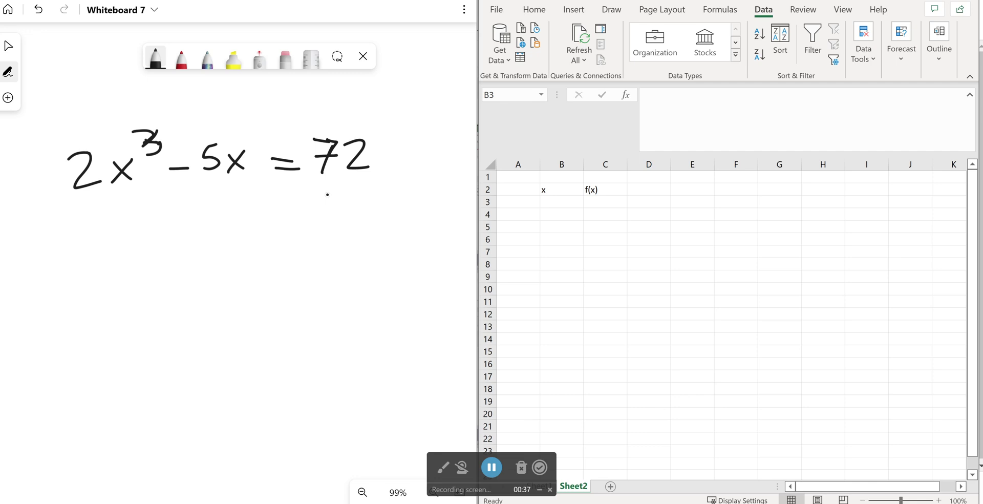
Draw a curly brace under 2x³−5x and write f(x) beneath it in black pen.
{"action": "mouse_move", "coordinate": [83, 208]}
{"action": "left_mouse_down"}
{"action": "mouse_move", "coordinate": [245, 195]}
{"action": "mouse_move", "coordinate": [257, 181]}
{"action": "left_mouse_up"}
{"action": "left_click_drag", "start_coordinate": [137, 222], "coordinate": [138, 280]}
{"action": "mouse_move", "coordinate": [129, 251]}
{"action": "left_mouse_down"}
{"action": "mouse_move", "coordinate": [146, 245]}
{"action": "mouse_move", "coordinate": [168, 267]}
{"action": "mouse_move", "coordinate": [185, 258]}
{"action": "mouse_move", "coordinate": [168, 261]}
{"action": "left_mouse_up"}
{"action": "left_click_drag", "start_coordinate": [184, 230], "coordinate": [186, 272]}
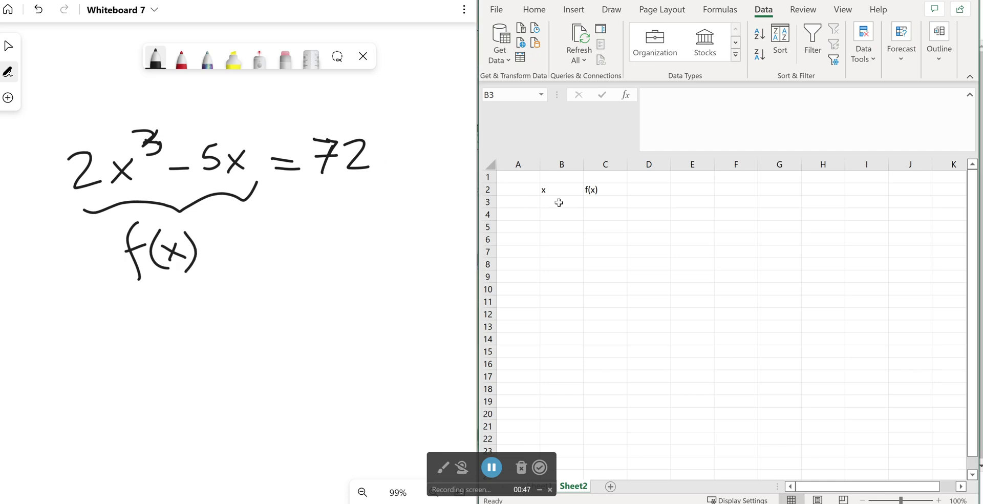
Enter -5 in B3 and the formula =2*B3^3-5*B3 in C3.
{"action": "left_click", "coordinate": [561, 203]}
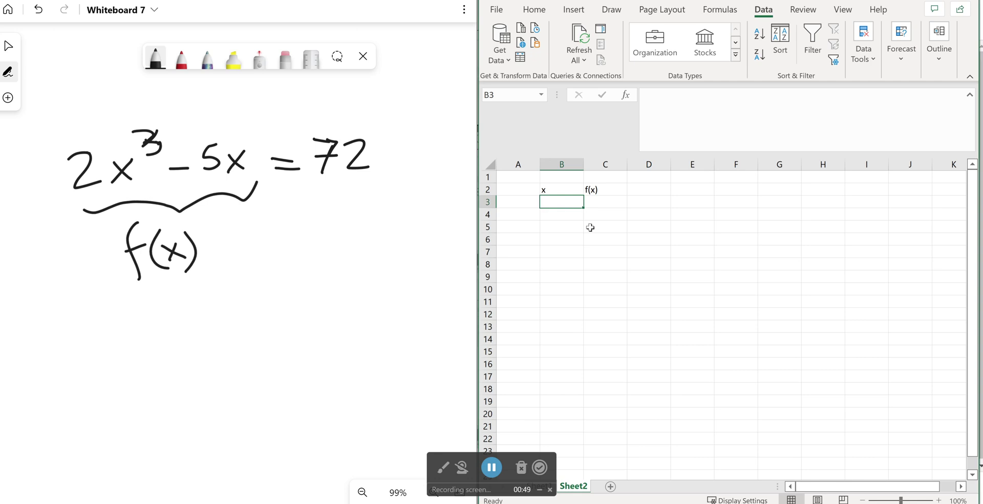
{"action": "type", "text": "-5"}
{"action": "key", "text": "Return"}
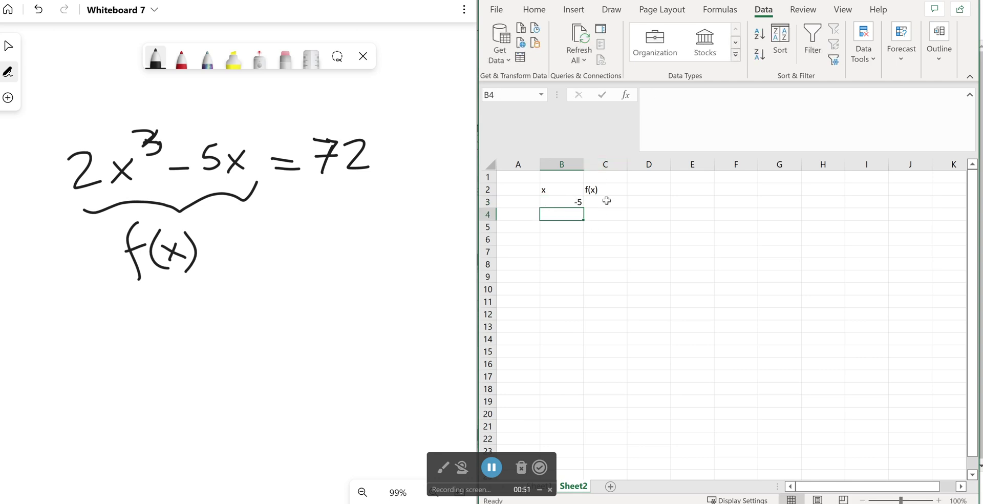
{"action": "left_click", "coordinate": [606, 201]}
{"action": "type", "text": "=2*"}
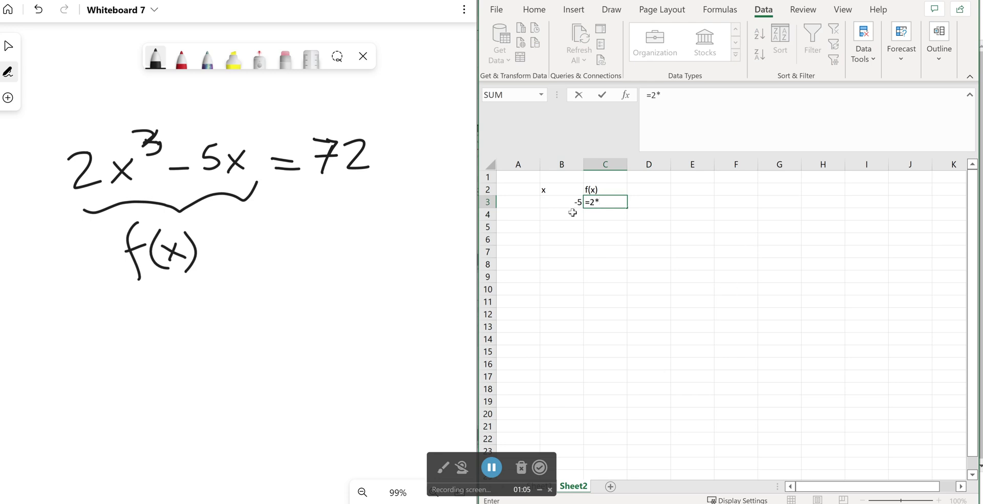
{"action": "left_click", "coordinate": [565, 202]}
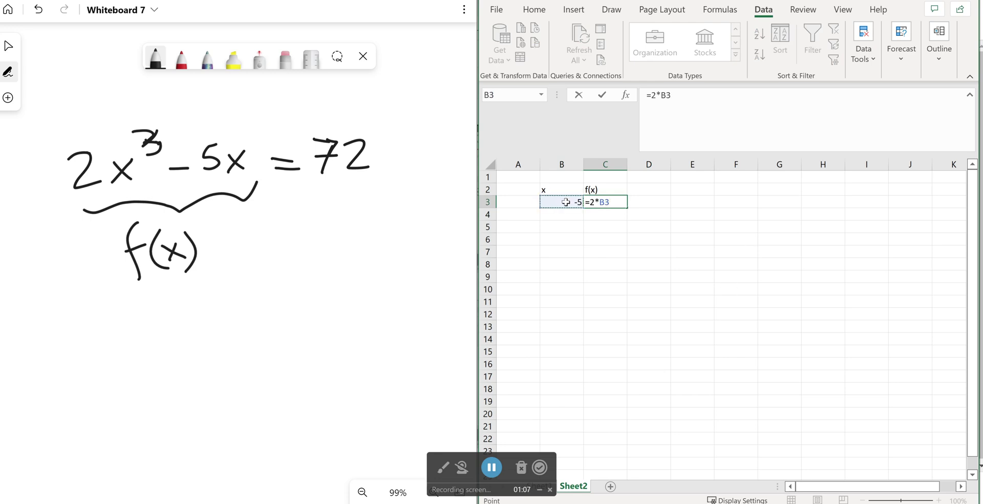
{"action": "type", "text": "^3-5*"}
{"action": "left_click", "coordinate": [575, 203]}
{"action": "key", "text": "Return"}
Enter -4 in B4 and fill x and f(x) down to row 13, x = 5.
{"action": "left_click", "coordinate": [568, 213]}
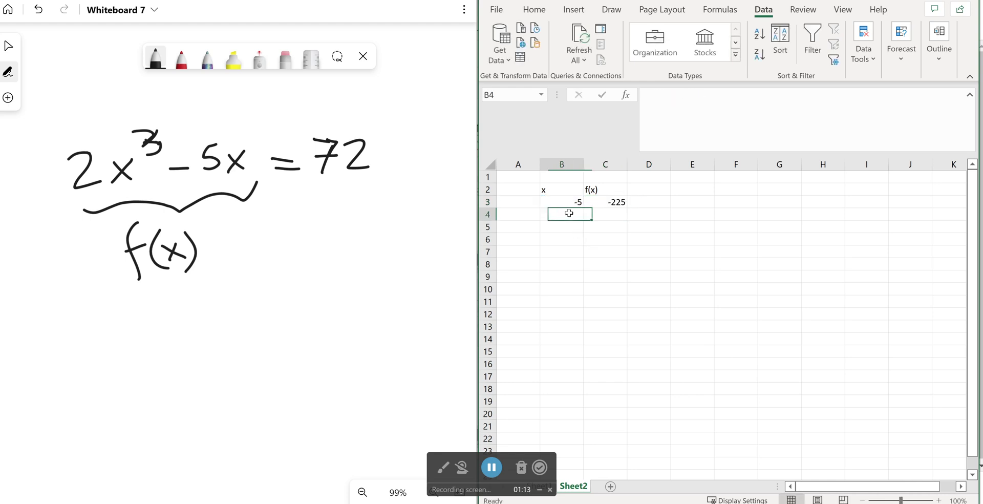
{"action": "type", "text": "-4"}
{"action": "key", "text": "Return"}
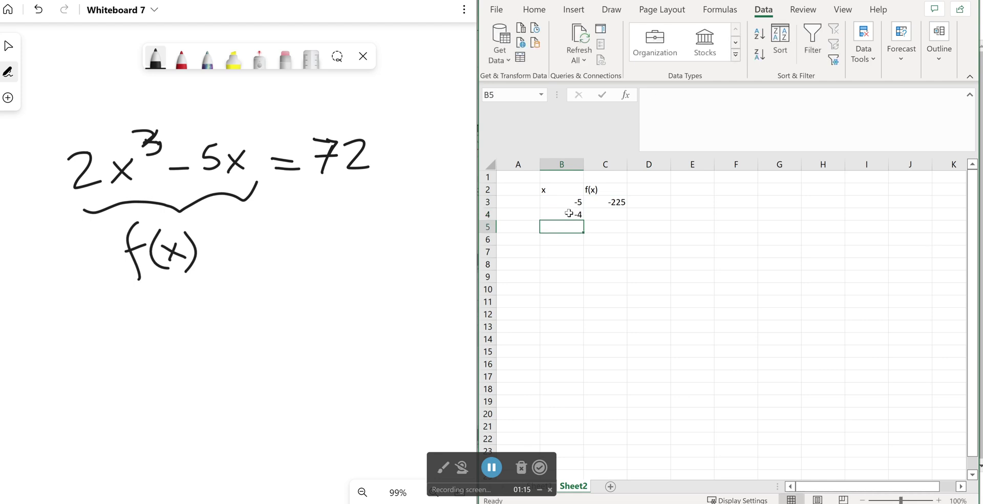
{"action": "left_click", "coordinate": [619, 204]}
{"action": "left_click_drag", "start_coordinate": [627, 207], "coordinate": [627, 217]}
{"action": "left_click_drag", "start_coordinate": [567, 203], "coordinate": [629, 330]}
{"action": "left_click", "coordinate": [643, 206]}
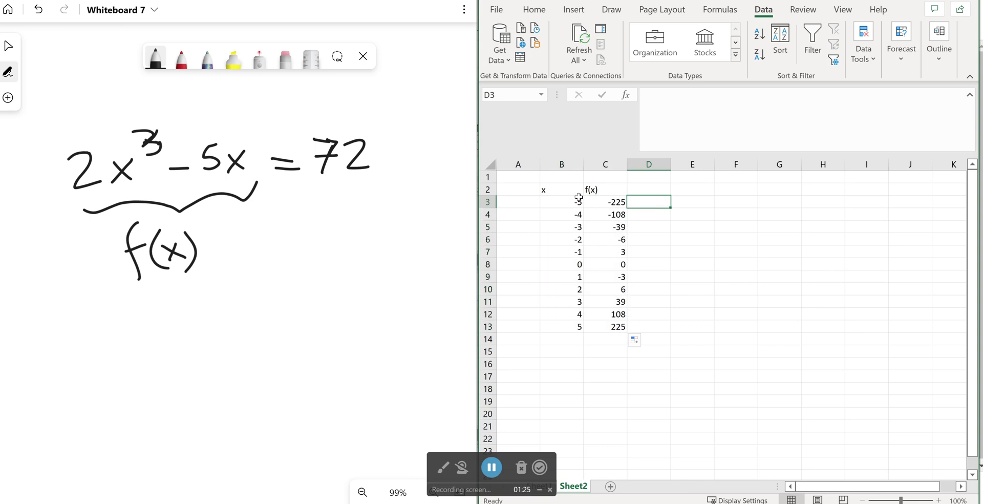
{"action": "left_click_drag", "start_coordinate": [558, 192], "coordinate": [597, 320]}
{"action": "left_click", "coordinate": [649, 288]}
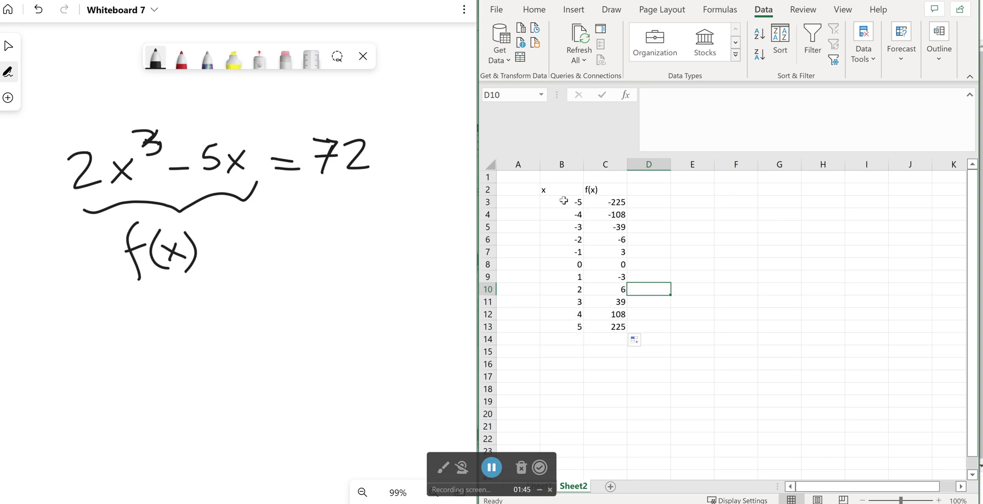
Insert a plain scatter chart of B2:C13 and move it right of the table.
{"action": "left_click_drag", "start_coordinate": [558, 190], "coordinate": [588, 321]}
{"action": "left_click", "coordinate": [573, 11]}
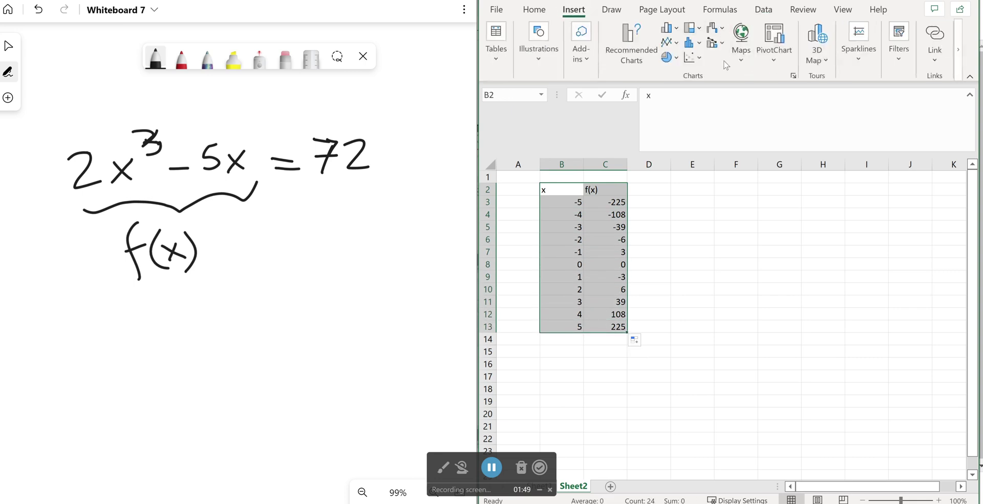
{"action": "left_click", "coordinate": [694, 60]}
{"action": "left_click", "coordinate": [711, 103]}
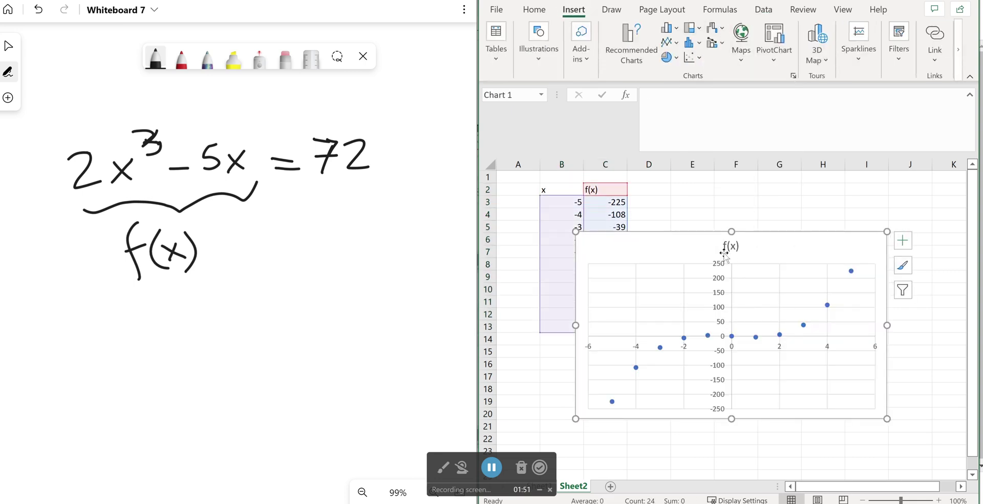
{"action": "left_click_drag", "start_coordinate": [717, 246], "coordinate": [778, 208]}
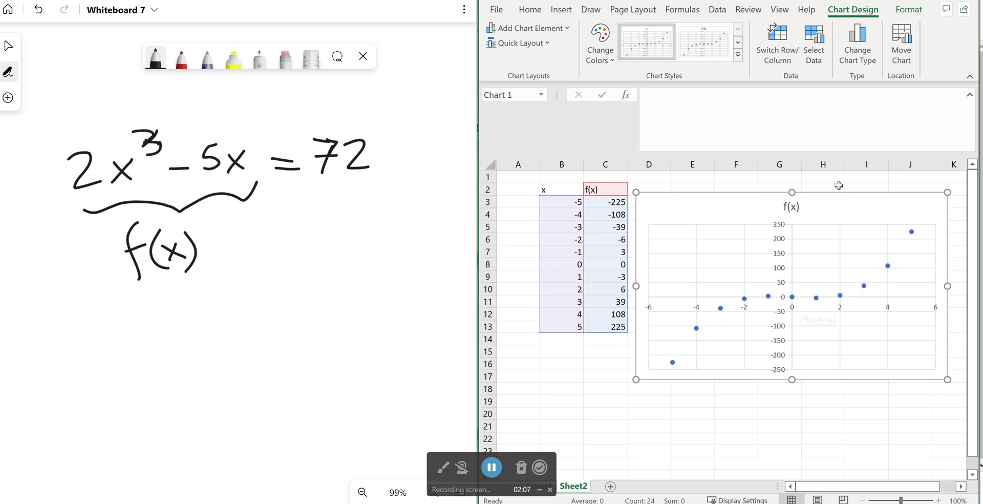
Select C11, the f(x) value at x = 3, and maximize the Excel window.
{"action": "left_click", "coordinate": [605, 281]}
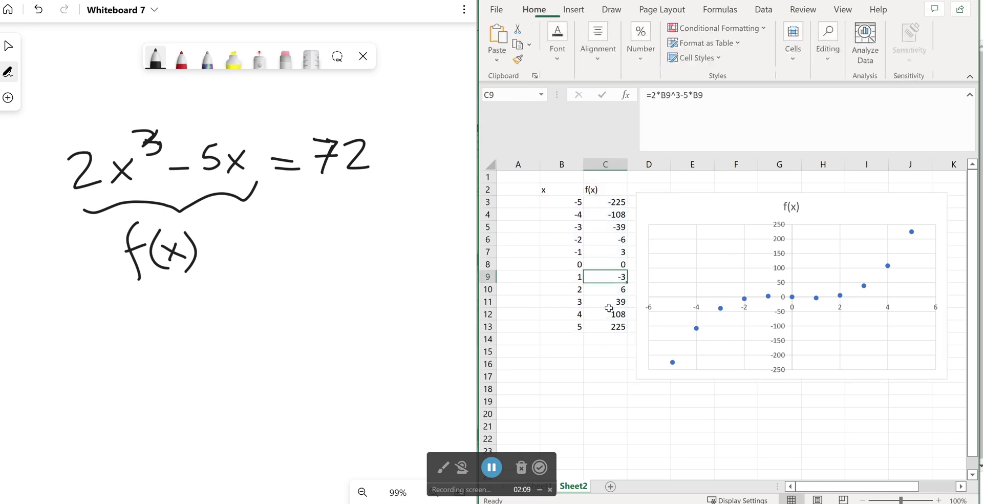
{"action": "left_click", "coordinate": [612, 303]}
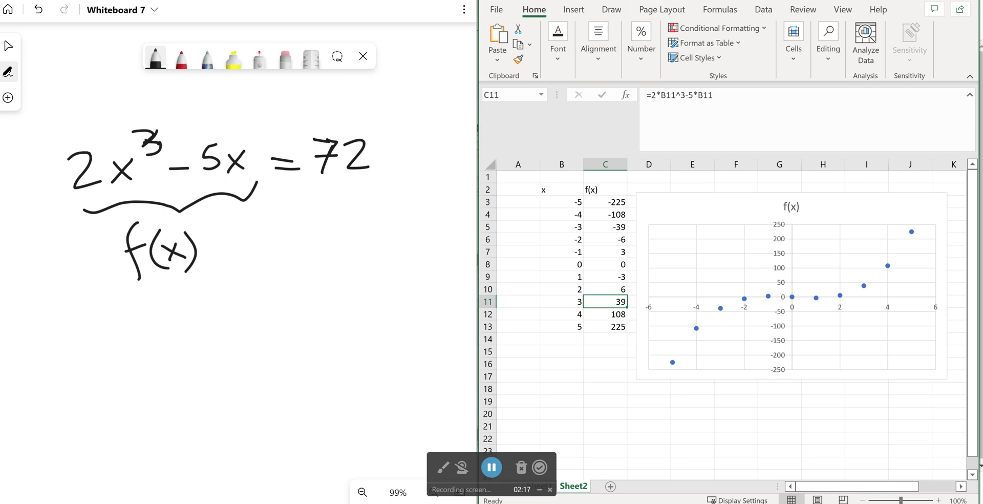
{"action": "key", "text": "super+Up"}
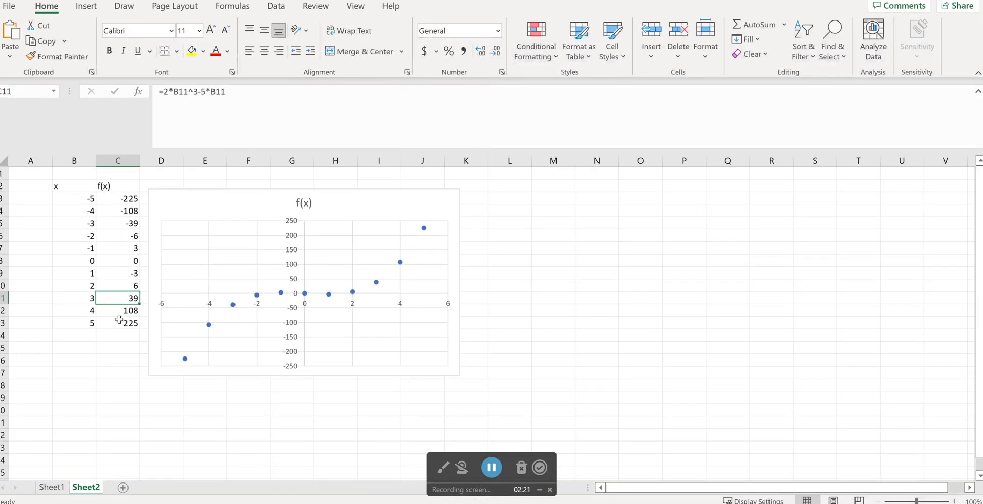
{"action": "left_click", "coordinate": [125, 282]}
{"action": "left_click", "coordinate": [127, 300]}
{"action": "key", "text": "alt+Tab"}
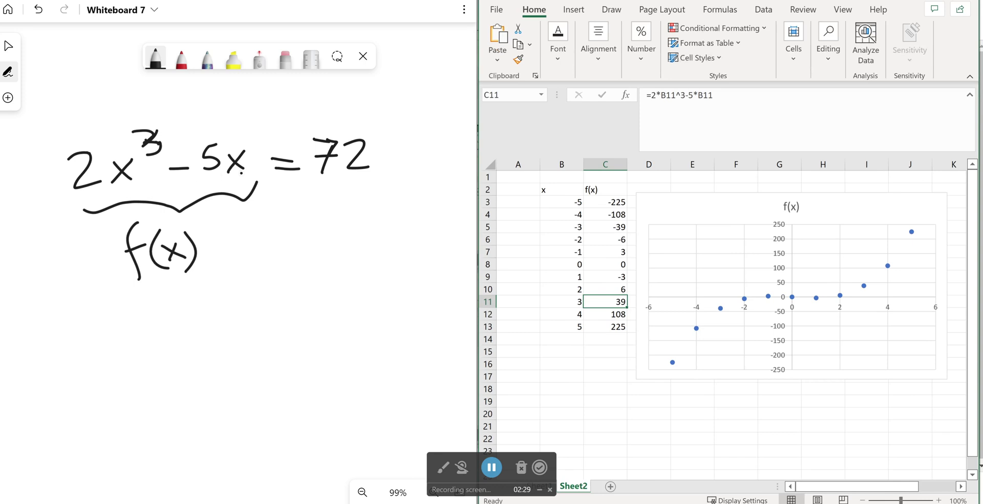
{"action": "key", "text": "super+Up"}
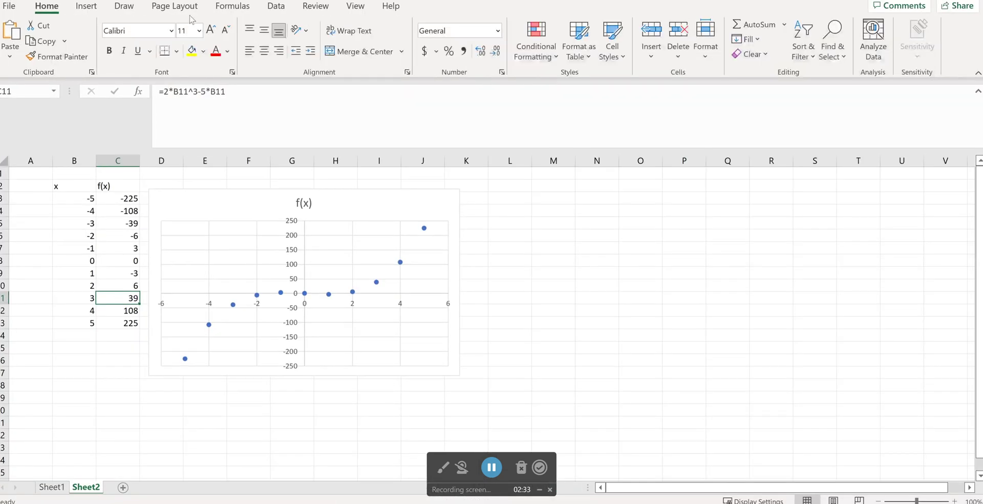
Set up Goal Seek with Set cell C11, To value 72, By changing cell B11.
{"action": "left_click", "coordinate": [276, 7]}
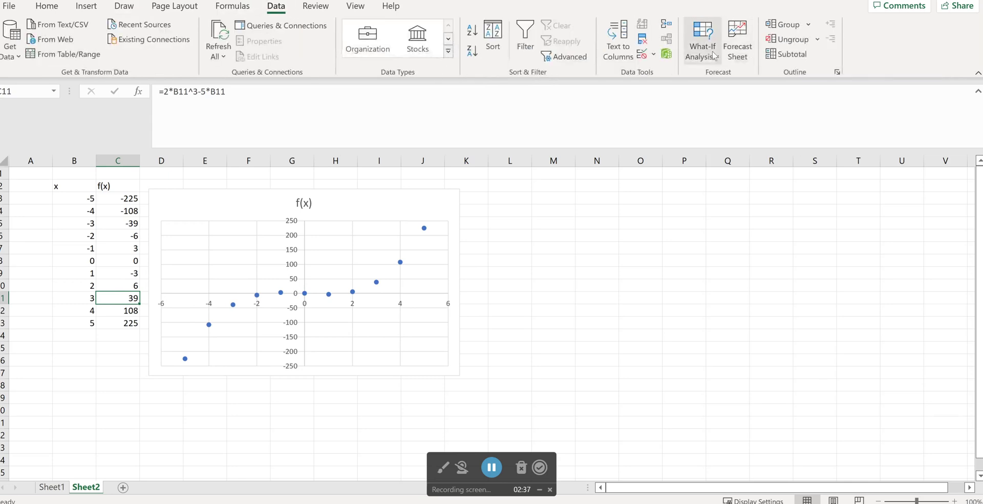
{"action": "left_click", "coordinate": [698, 48]}
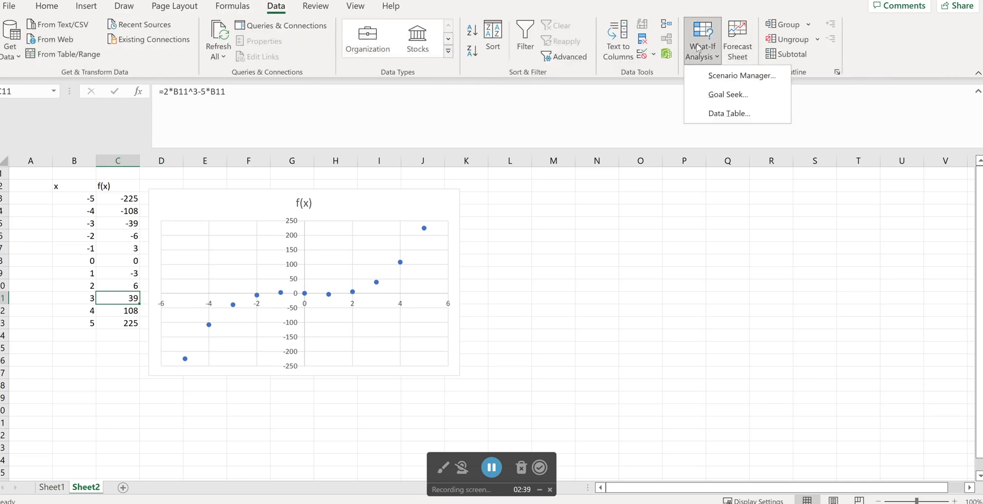
{"action": "left_click", "coordinate": [728, 94]}
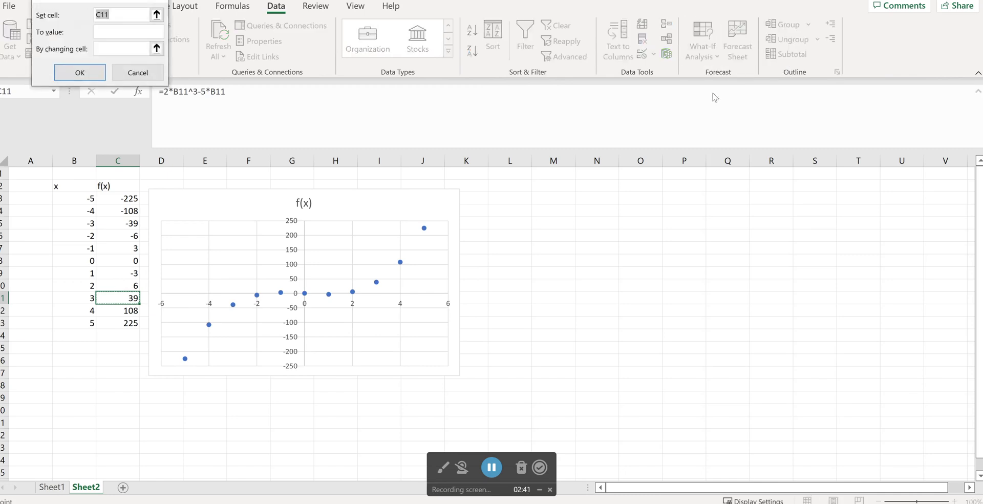
{"action": "left_click_drag", "start_coordinate": [137, 3], "coordinate": [529, 228]}
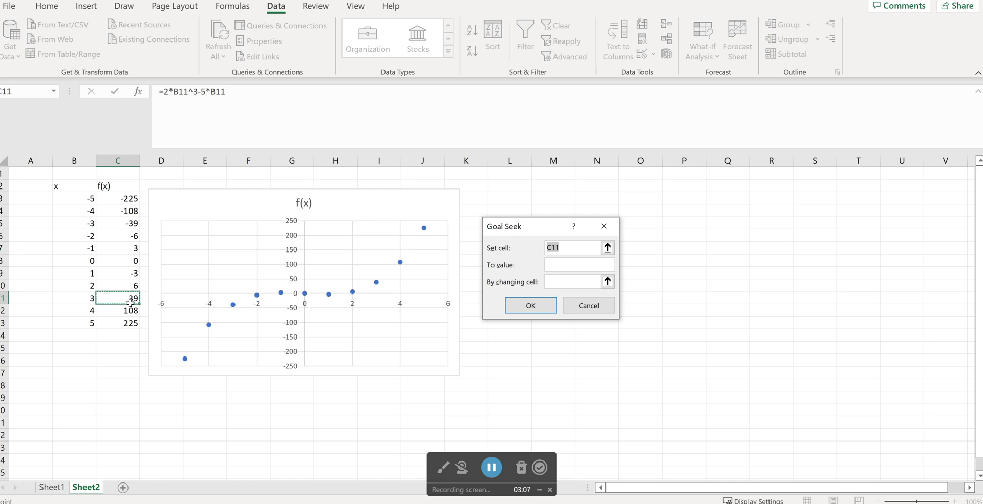
{"action": "key", "text": "Tab"}
{"action": "left_click", "coordinate": [85, 299]}
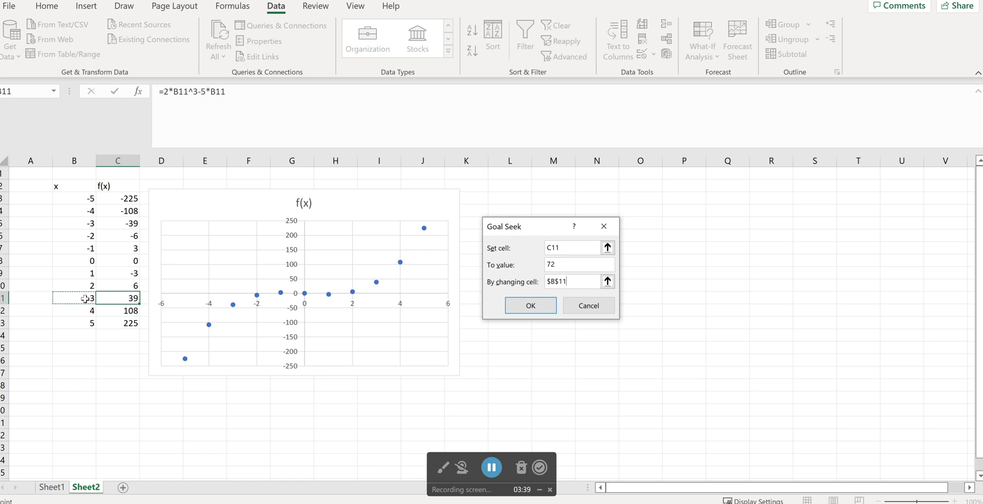
Run Goal Seek, accept x = 3.553851 in B11, and highlight B11:C11 yellow.
{"action": "left_click", "coordinate": [532, 306]}
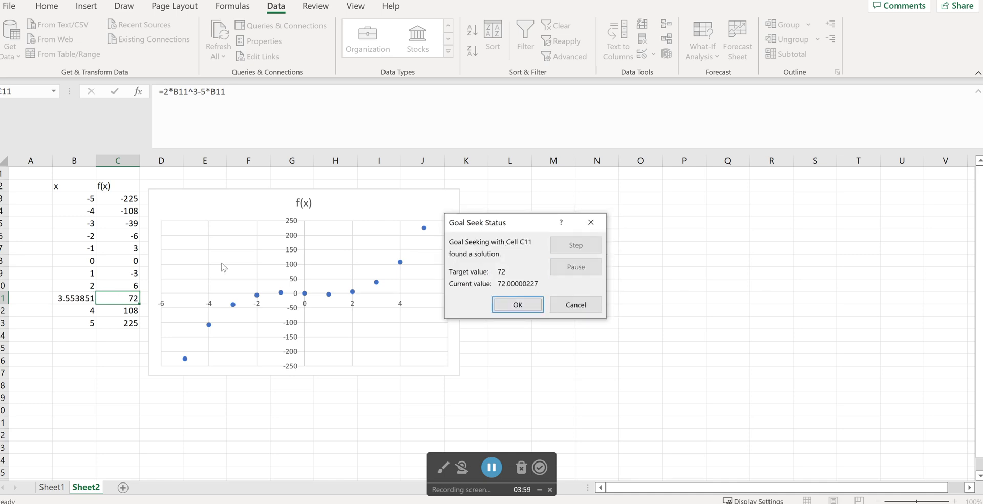
{"action": "left_click", "coordinate": [518, 307]}
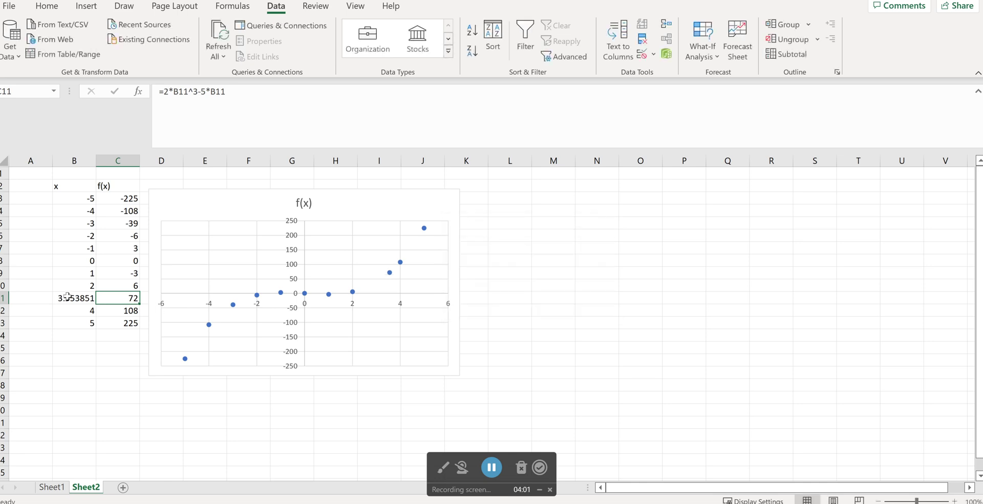
{"action": "left_click_drag", "start_coordinate": [77, 298], "coordinate": [123, 298]}
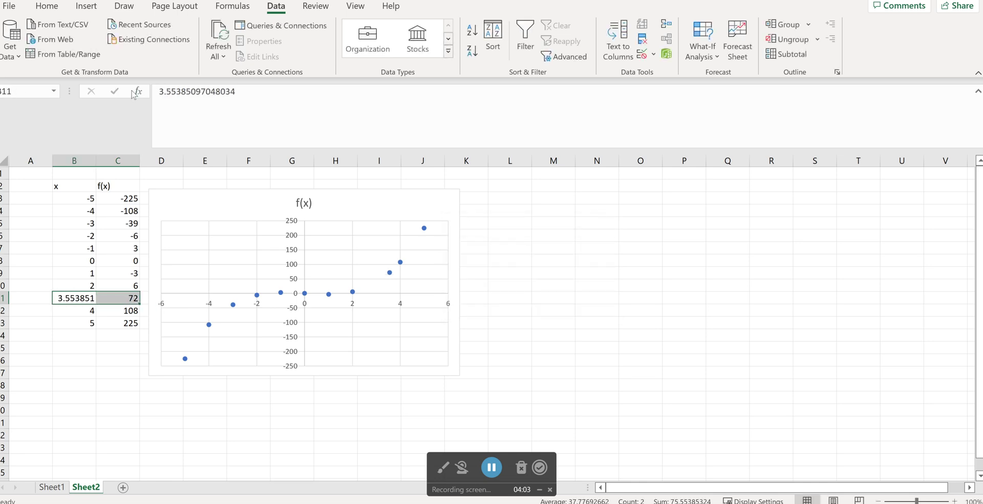
{"action": "left_click", "coordinate": [47, 6]}
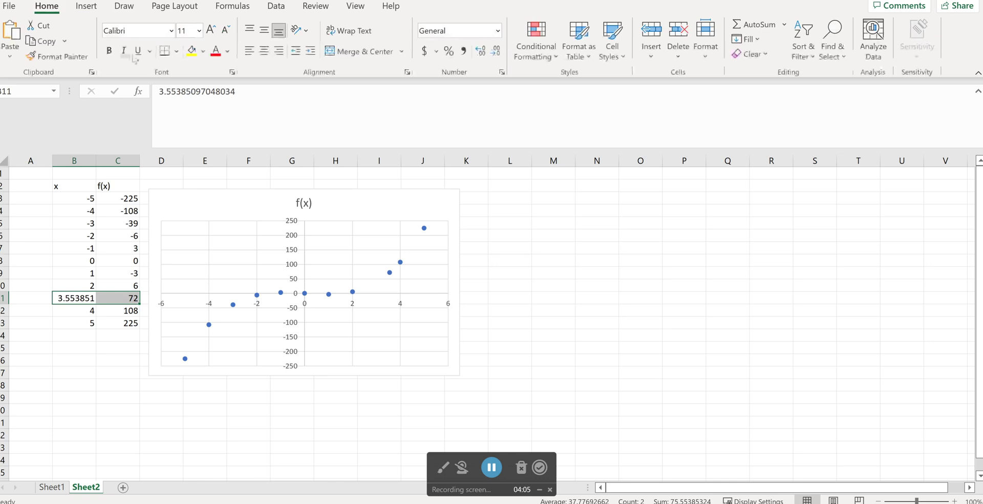
{"action": "left_click", "coordinate": [192, 51]}
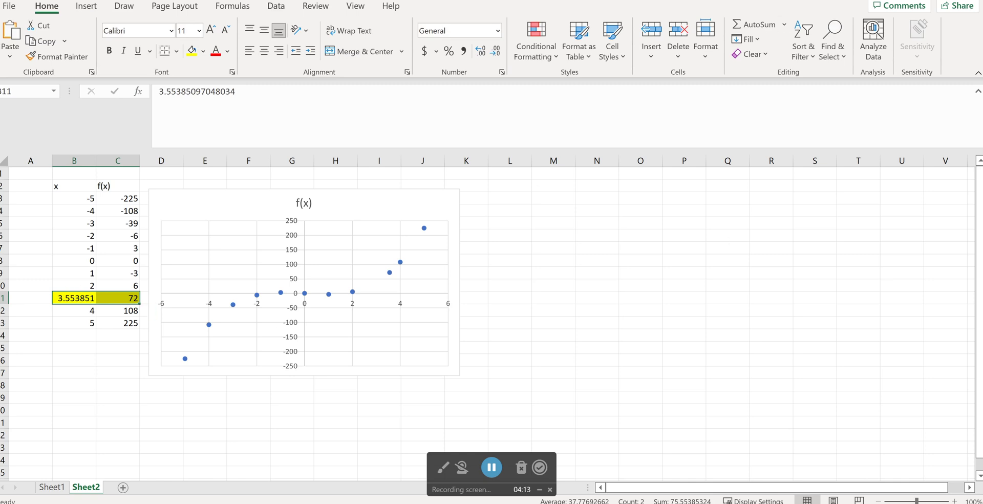
Snap Excel beside the whiteboard and handwrite x ≈ 3.55 under f(x).
{"action": "key", "text": "super+Right"}
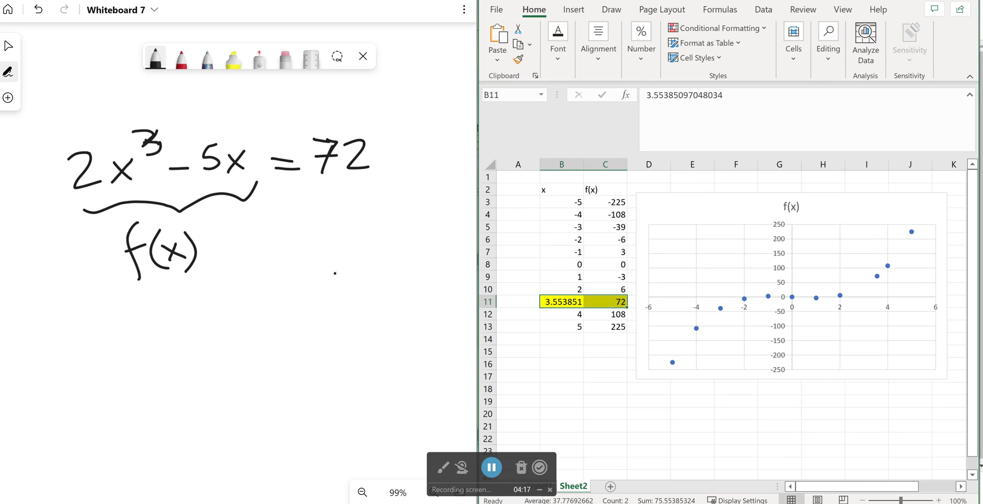
{"action": "mouse_move", "coordinate": [117, 321]}
{"action": "left_mouse_down"}
{"action": "mouse_move", "coordinate": [156, 342]}
{"action": "mouse_move", "coordinate": [118, 351]}
{"action": "left_mouse_up"}
{"action": "left_click_drag", "start_coordinate": [174, 323], "coordinate": [214, 313]}
{"action": "left_click_drag", "start_coordinate": [189, 330], "coordinate": [246, 333]}
{"action": "left_click", "coordinate": [275, 335]}
{"action": "left_click_drag", "start_coordinate": [297, 299], "coordinate": [287, 329]}
{"action": "left_click_drag", "start_coordinate": [321, 290], "coordinate": [315, 322]}
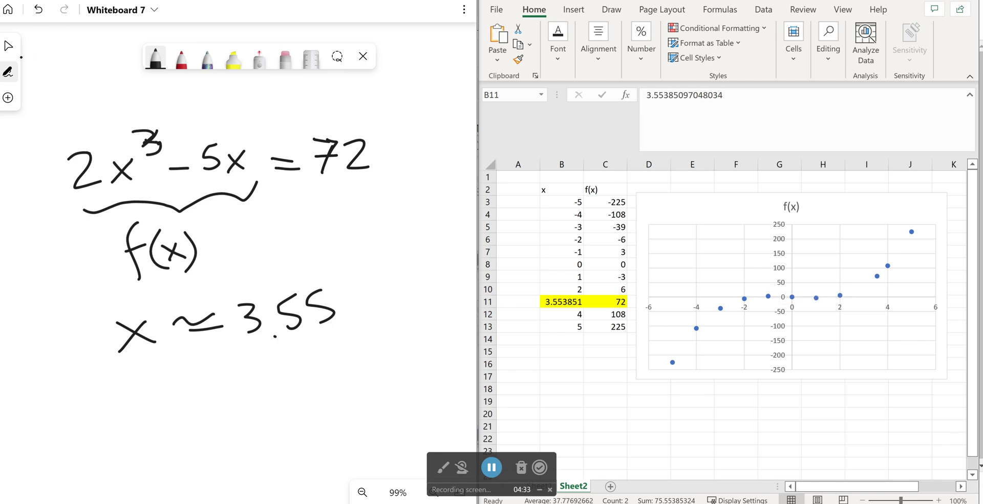
{"action": "left_click", "coordinate": [9, 46]}
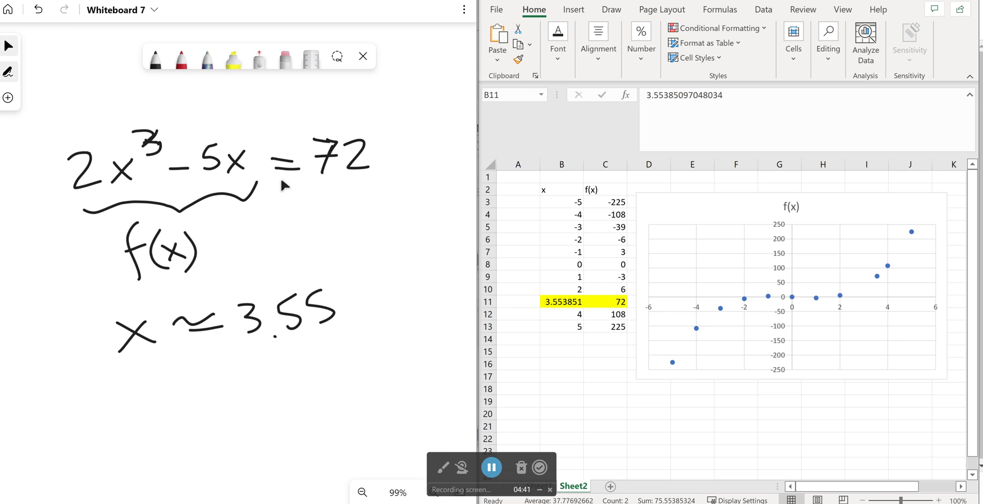
Scroll and pan the whiteboard to show f(x) = 3x² − 2x + 6 = 120.
{"action": "scroll", "coordinate": [409, 164], "scroll_direction": "up", "scroll_amount": 5}
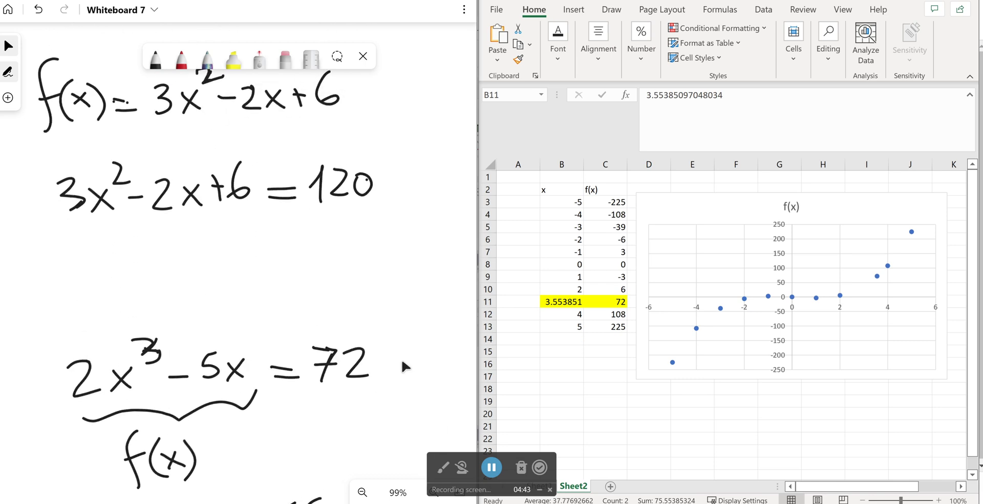
{"action": "left_click_drag", "start_coordinate": [412, 273], "coordinate": [410, 367]}
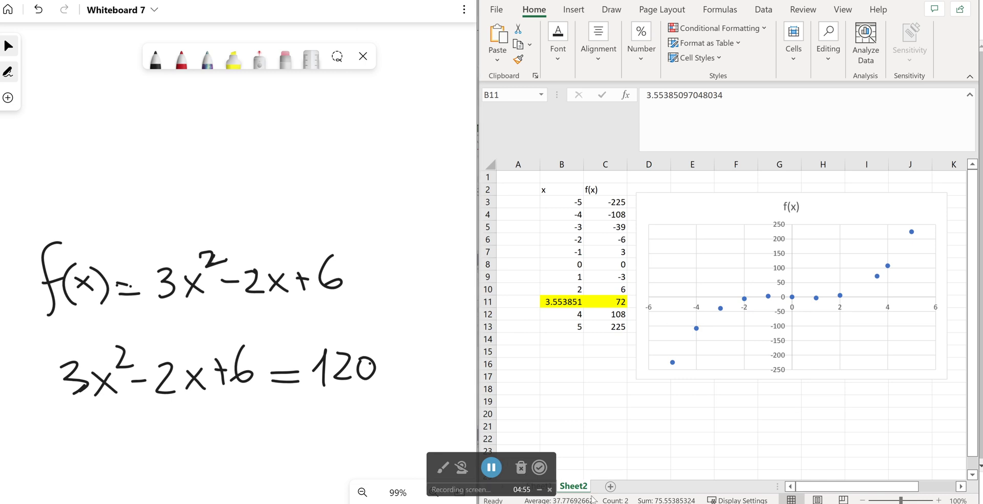
{"action": "left_click", "coordinate": [538, 490]}
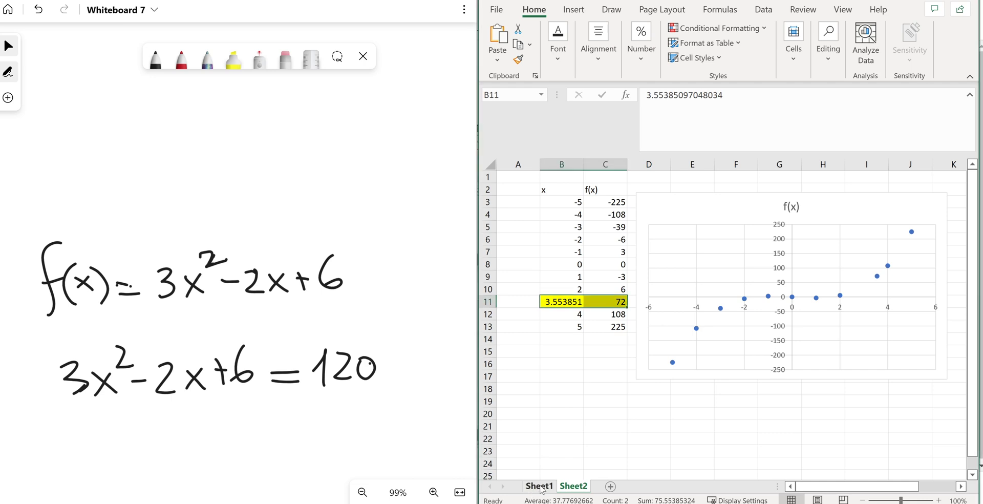
On Sheet1, enter -9 in B4 and fill x and f(x) down to x = 10 in row 23.
{"action": "left_click", "coordinate": [541, 489]}
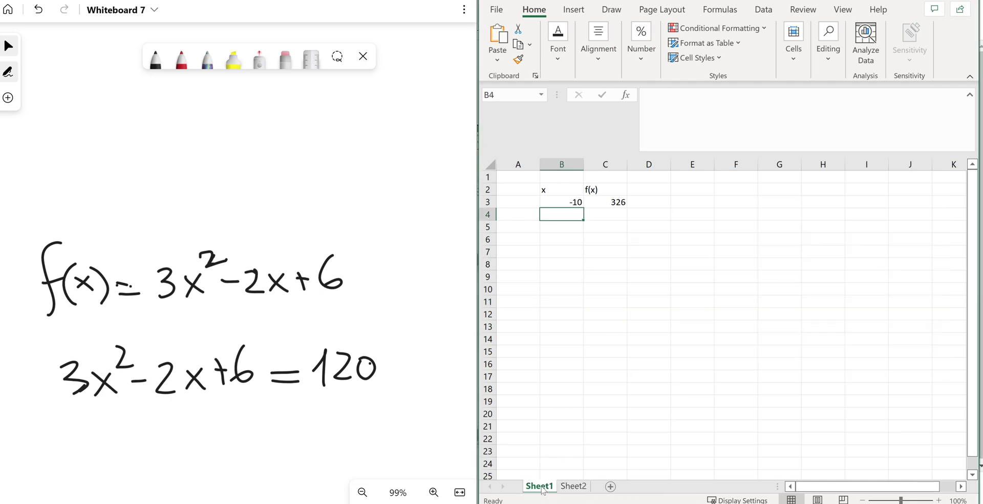
{"action": "left_click", "coordinate": [580, 201]}
{"action": "left_click", "coordinate": [622, 203]}
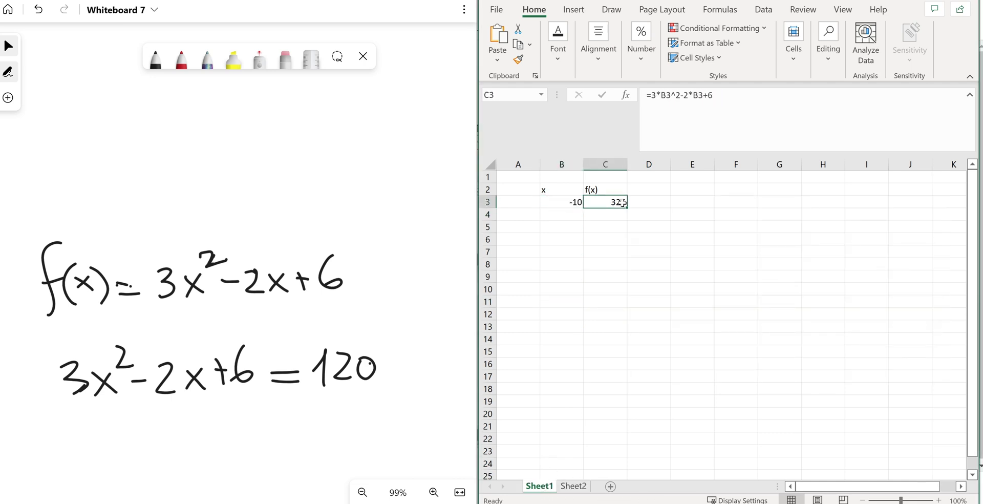
{"action": "left_click", "coordinate": [567, 215]}
{"action": "type", "text": "-9"}
{"action": "key", "text": "Return"}
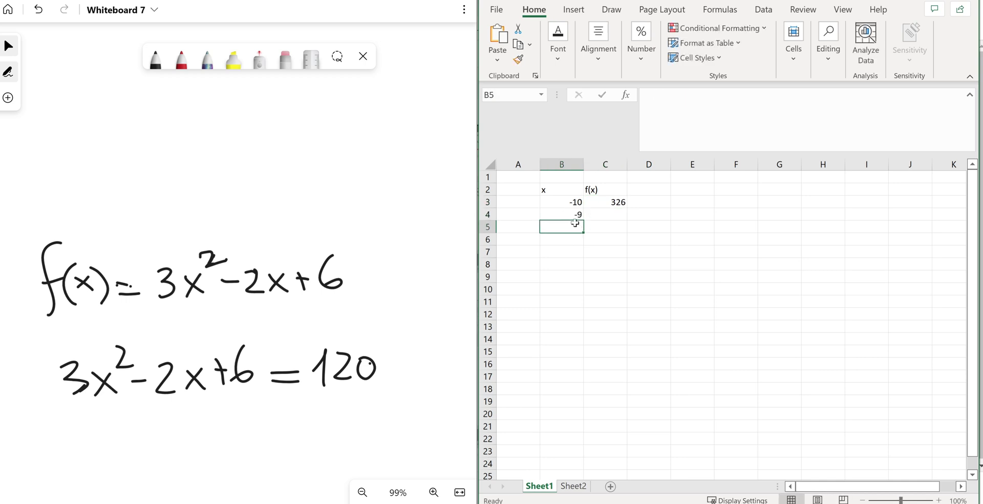
{"action": "left_click", "coordinate": [603, 202]}
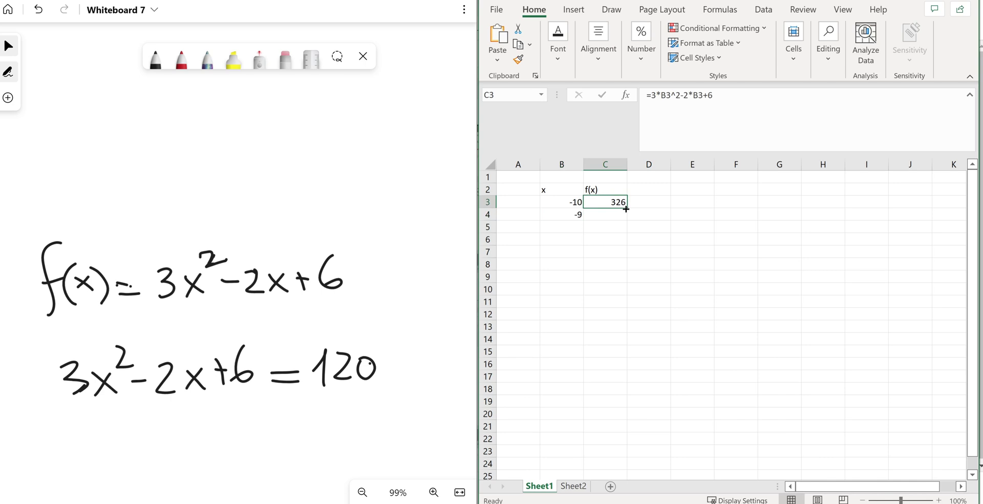
{"action": "left_click_drag", "start_coordinate": [626, 208], "coordinate": [629, 221]}
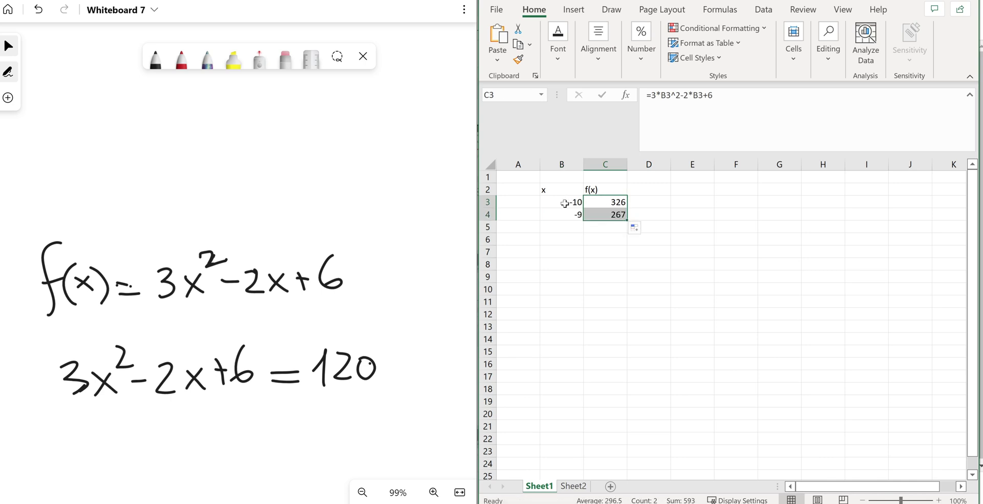
{"action": "left_click_drag", "start_coordinate": [566, 203], "coordinate": [623, 373]}
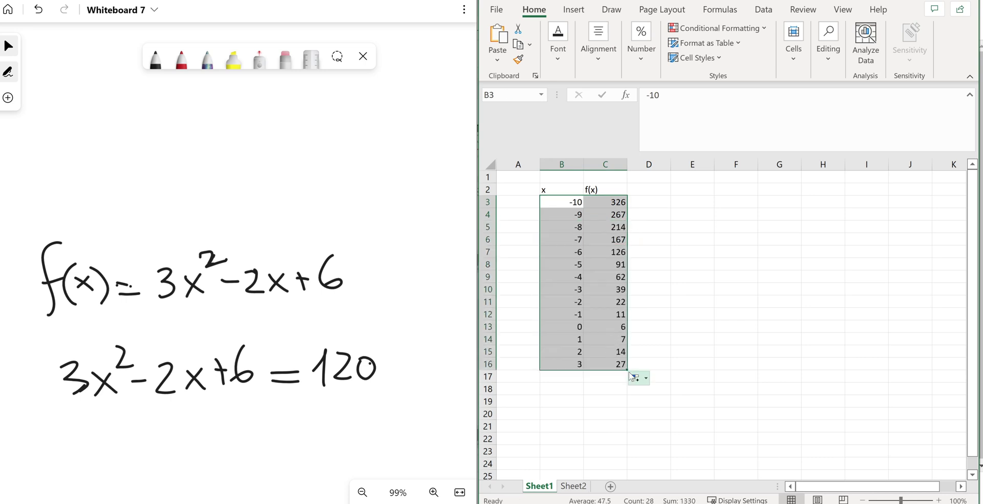
{"action": "left_click_drag", "start_coordinate": [627, 369], "coordinate": [626, 456]}
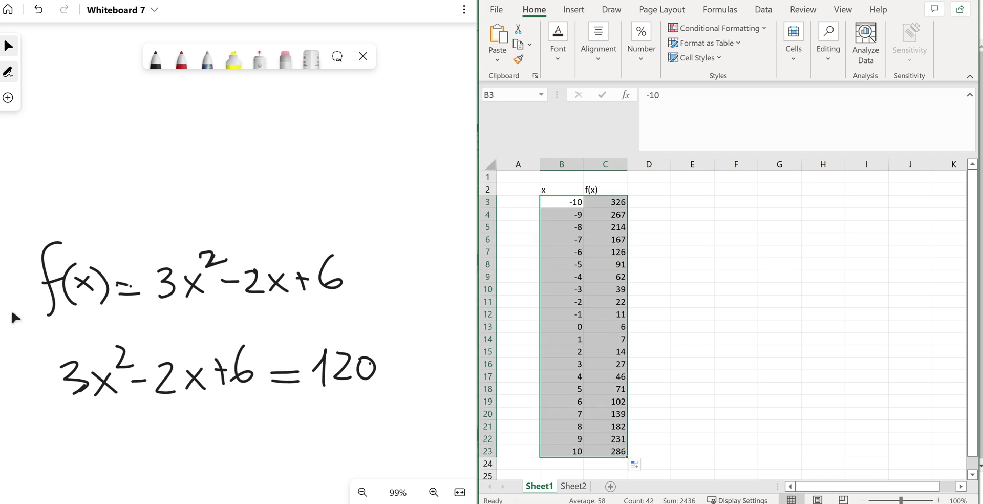
{"action": "left_click", "coordinate": [601, 202]}
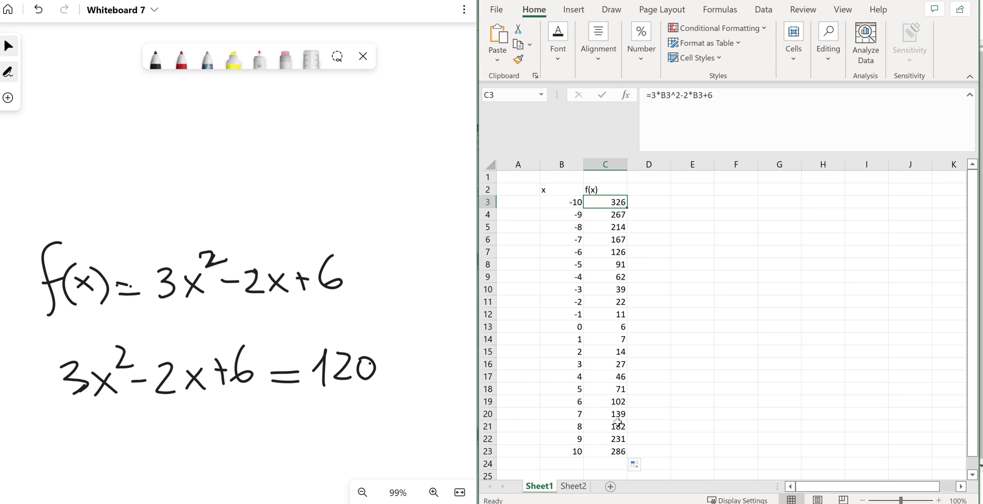
Select C7, the f(x) value 126 at x = -6, closest to 120.
{"action": "left_click", "coordinate": [611, 253]}
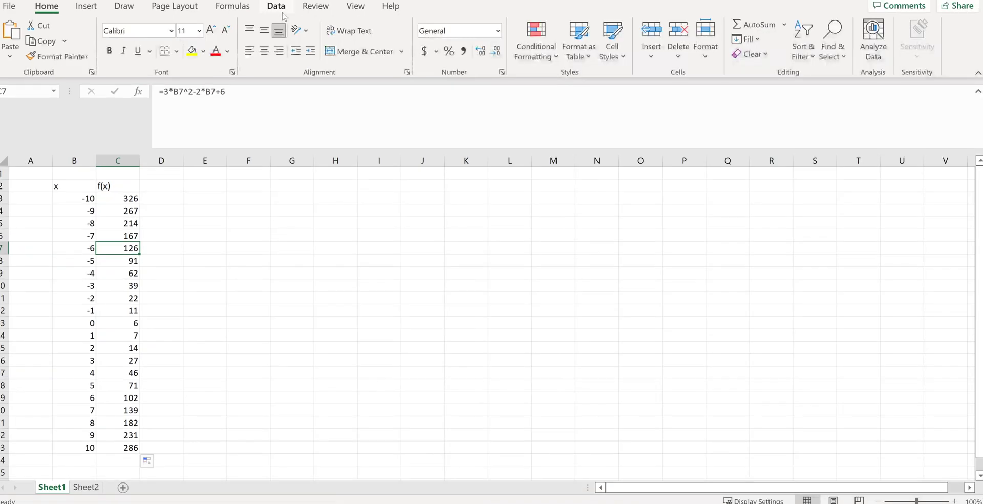
Goal Seek C7 to 120 by changing B7, accepting x = -5.8401.
{"action": "left_click", "coordinate": [279, 9]}
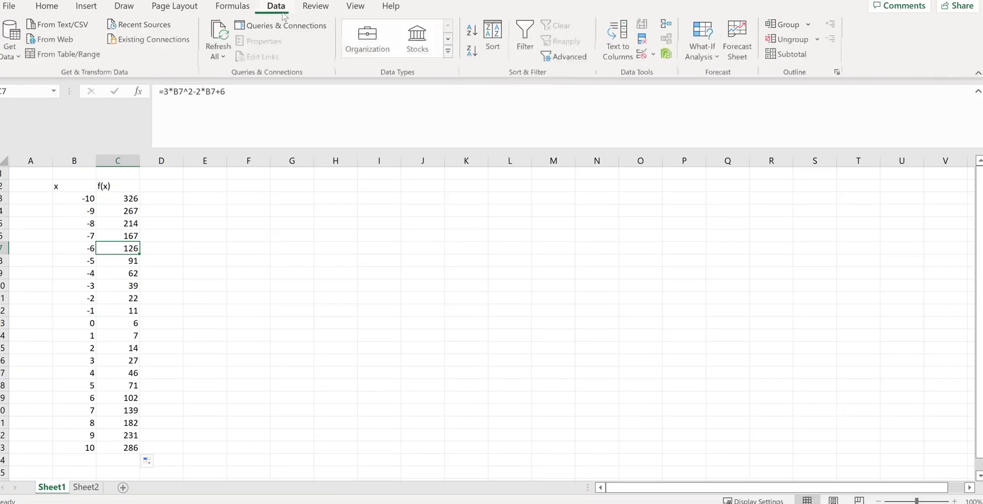
{"action": "left_click", "coordinate": [704, 53]}
{"action": "left_click", "coordinate": [724, 94]}
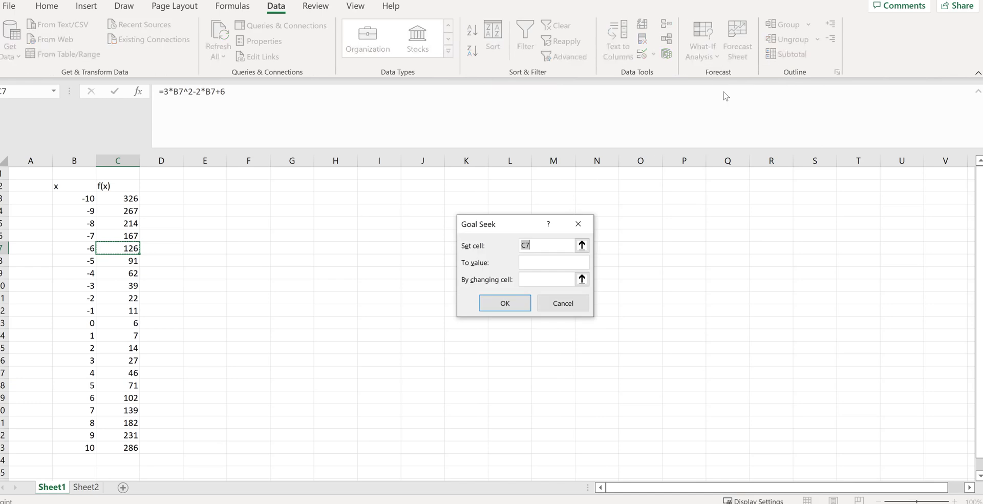
{"action": "key", "text": "Tab"}
{"action": "left_click", "coordinate": [543, 276]}
{"action": "left_click", "coordinate": [75, 251]}
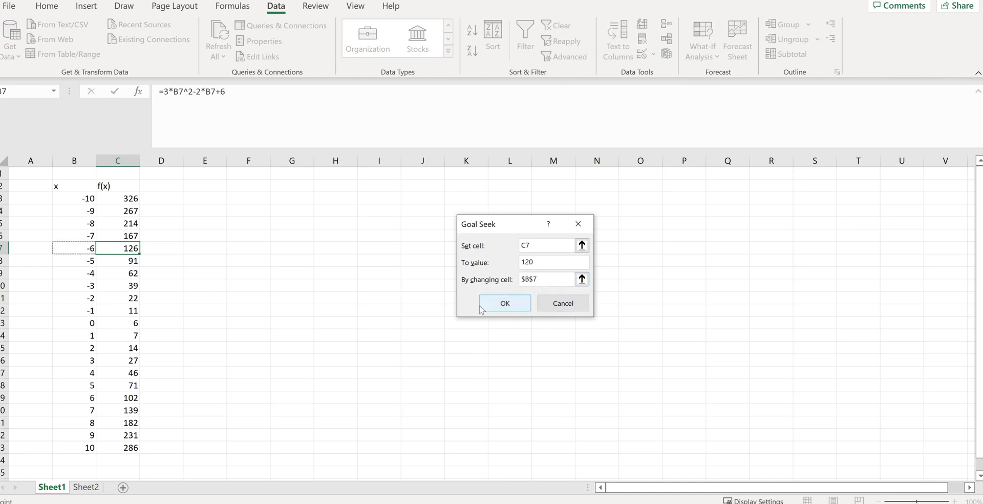
{"action": "left_click", "coordinate": [504, 302]}
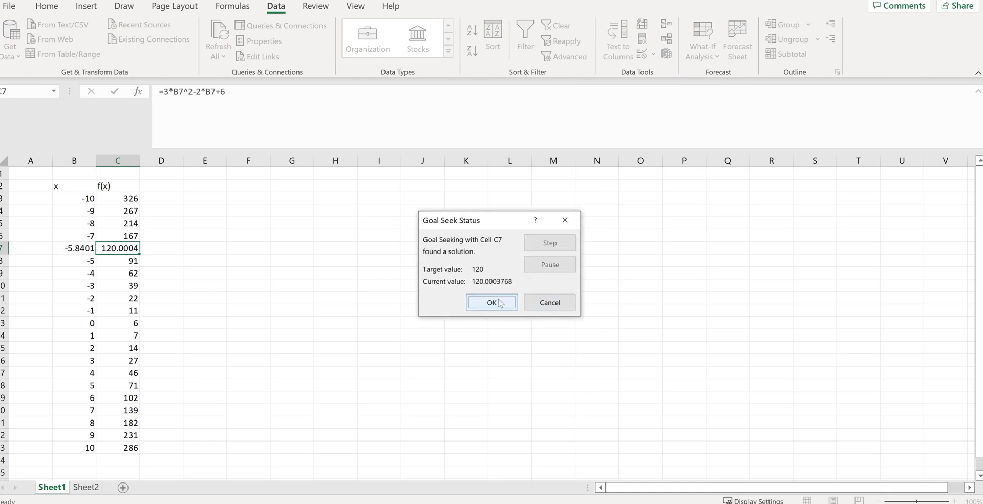
{"action": "left_click", "coordinate": [492, 302]}
Highlight the solved pair B7:C7 with yellow fill.
{"action": "left_click_drag", "start_coordinate": [61, 251], "coordinate": [105, 250]}
{"action": "left_click", "coordinate": [46, 6]}
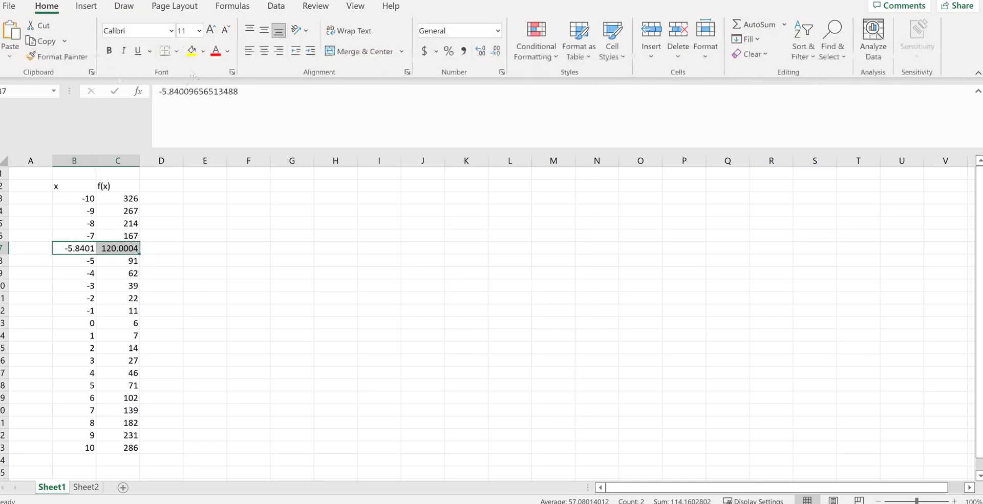
{"action": "left_click", "coordinate": [192, 50]}
{"action": "left_click", "coordinate": [123, 373]}
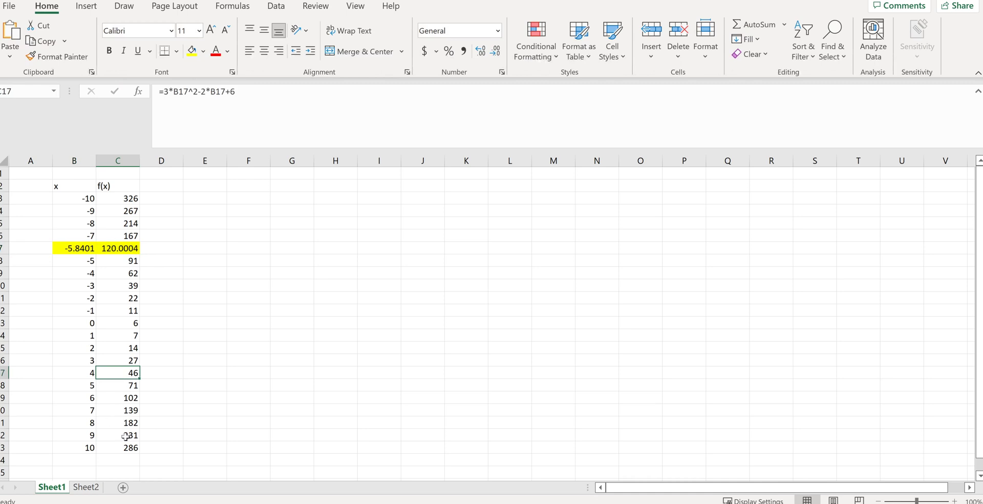
Goal Seek C19 to 120 by changing B19, giving x = 6.506752.
{"action": "left_click", "coordinate": [128, 400]}
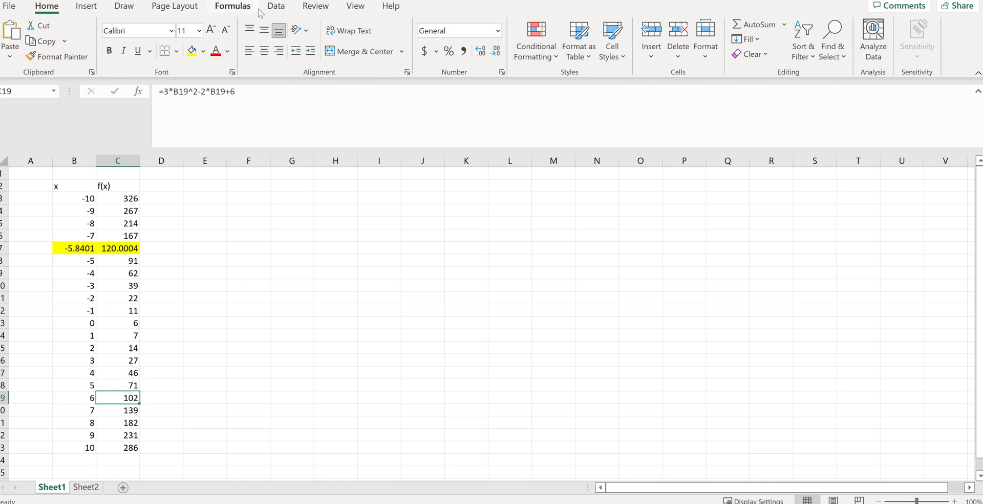
{"action": "left_click", "coordinate": [276, 7]}
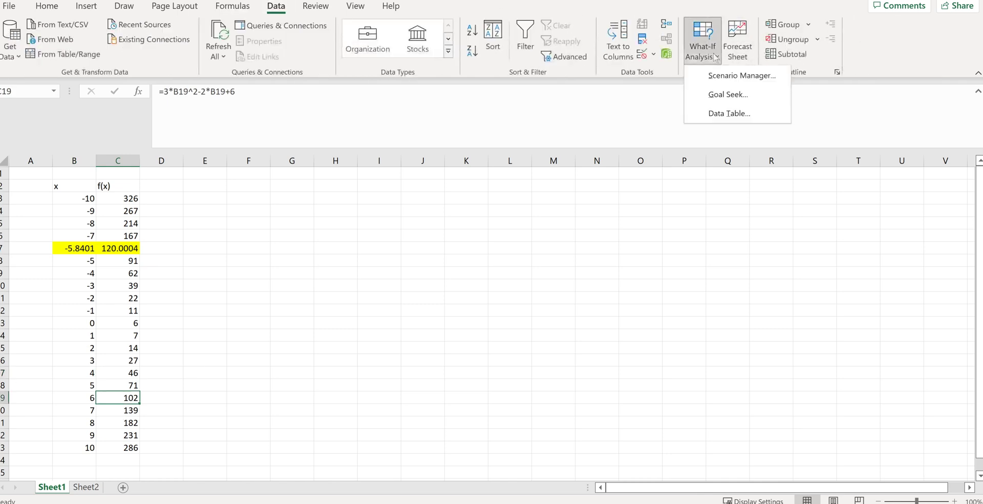
{"action": "left_click", "coordinate": [727, 94]}
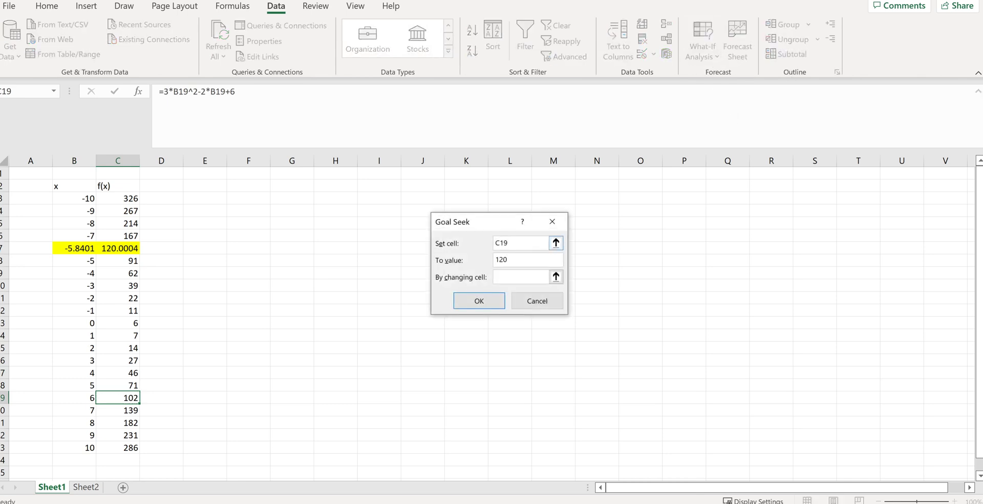
{"action": "left_click", "coordinate": [81, 398]}
{"action": "left_click", "coordinate": [464, 306]}
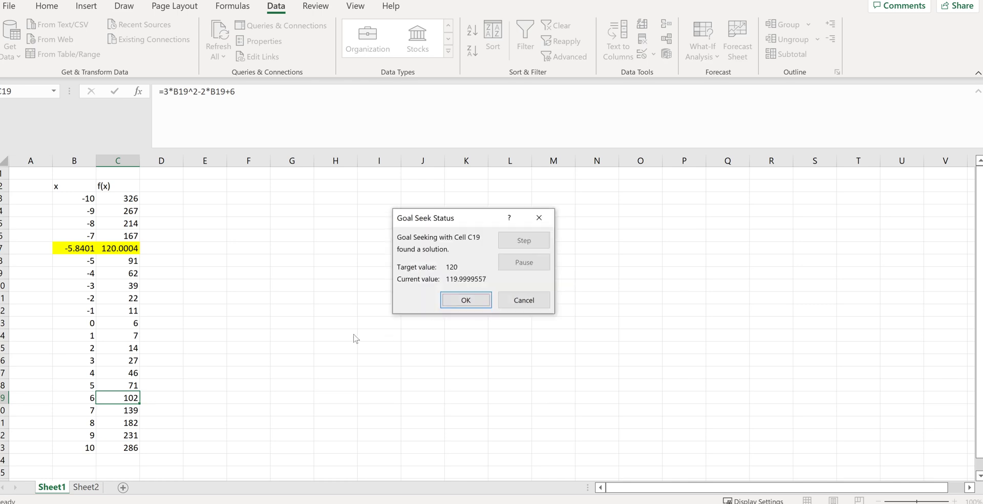
{"action": "left_click", "coordinate": [470, 297]}
Fill the solved pair B19:C19 with yellow highlight.
{"action": "left_click_drag", "start_coordinate": [57, 397], "coordinate": [112, 397]}
{"action": "left_click", "coordinate": [47, 6]}
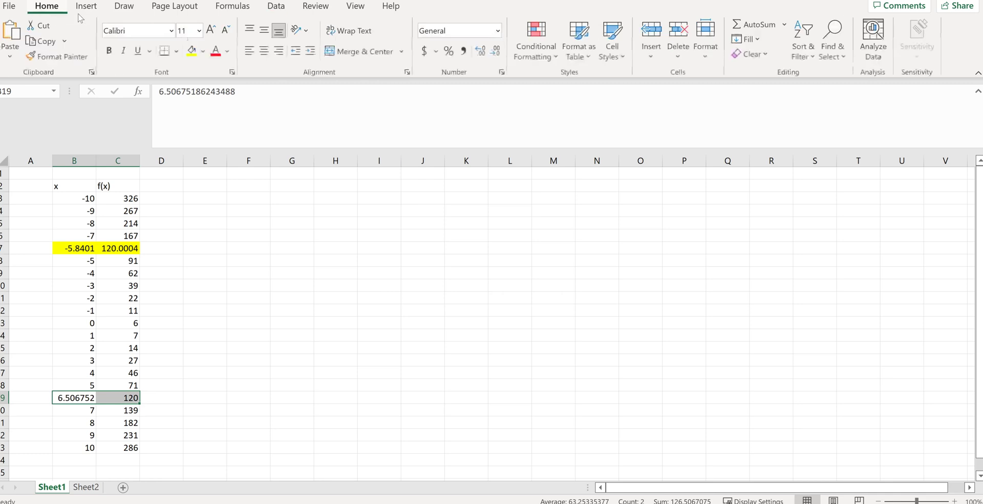
{"action": "left_click", "coordinate": [192, 52]}
{"action": "left_click", "coordinate": [309, 328]}
Place Excel beside the whiteboard and write 'x ≈' under the equation in black pen.
{"action": "key", "text": "super+Down"}
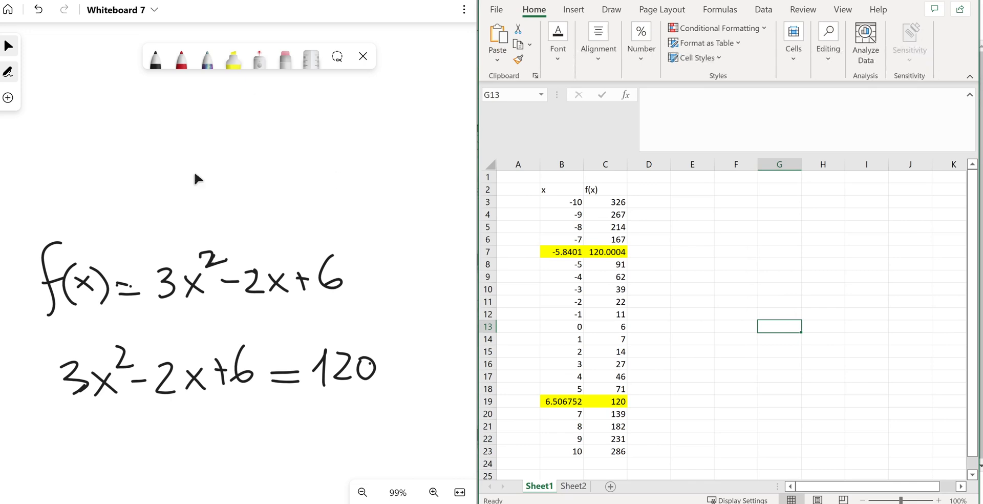
{"action": "scroll", "coordinate": [209, 169], "scroll_direction": "down", "scroll_amount": 2}
{"action": "scroll", "coordinate": [211, 184], "scroll_direction": "up", "scroll_amount": 2}
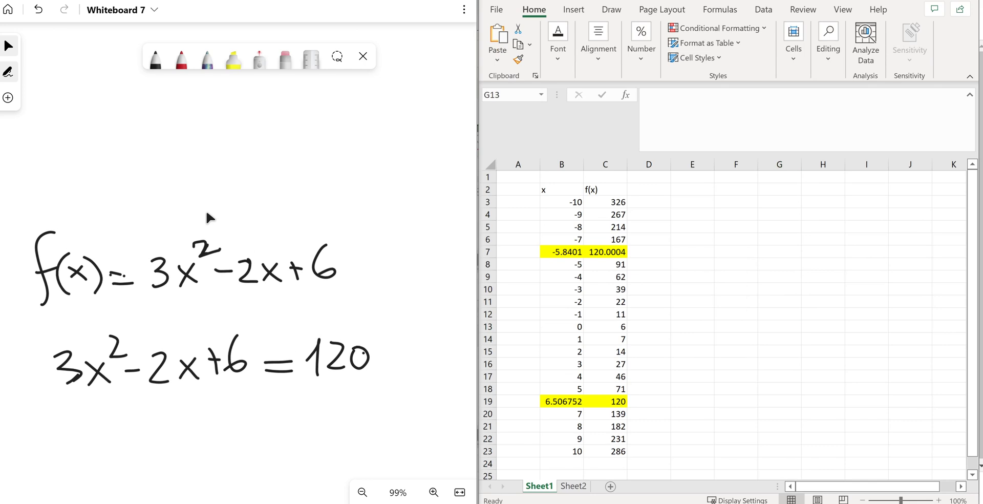
{"action": "left_click", "coordinate": [155, 58]}
{"action": "mouse_move", "coordinate": [47, 417]}
{"action": "left_mouse_down"}
{"action": "mouse_move", "coordinate": [66, 439]}
{"action": "mouse_move", "coordinate": [55, 437]}
{"action": "mouse_move", "coordinate": [100, 427]}
{"action": "mouse_move", "coordinate": [102, 441]}
{"action": "mouse_move", "coordinate": [143, 434]}
{"action": "left_mouse_up"}
{"action": "left_click", "coordinate": [76, 430]}
Handwrite '-5.84 or x ≈ 6.51' to complete both solutions.
{"action": "mouse_move", "coordinate": [173, 415]}
{"action": "left_mouse_down"}
{"action": "mouse_move", "coordinate": [157, 430]}
{"action": "mouse_move", "coordinate": [161, 451]}
{"action": "left_mouse_up"}
{"action": "left_click", "coordinate": [186, 452]}
{"action": "mouse_move", "coordinate": [207, 413]}
{"action": "left_mouse_down"}
{"action": "mouse_move", "coordinate": [194, 435]}
{"action": "mouse_move", "coordinate": [207, 412]}
{"action": "left_mouse_up"}
{"action": "mouse_move", "coordinate": [221, 418]}
{"action": "left_mouse_down"}
{"action": "mouse_move", "coordinate": [225, 434]}
{"action": "mouse_move", "coordinate": [241, 436]}
{"action": "left_mouse_up"}
{"action": "mouse_move", "coordinate": [238, 411]}
{"action": "left_mouse_down"}
{"action": "mouse_move", "coordinate": [240, 454]}
{"action": "mouse_move", "coordinate": [286, 426]}
{"action": "mouse_move", "coordinate": [327, 439]}
{"action": "mouse_move", "coordinate": [310, 441]}
{"action": "left_mouse_up"}
{"action": "left_click_drag", "start_coordinate": [338, 427], "coordinate": [415, 438]}
{"action": "left_click_drag", "start_coordinate": [451, 403], "coordinate": [453, 434]}
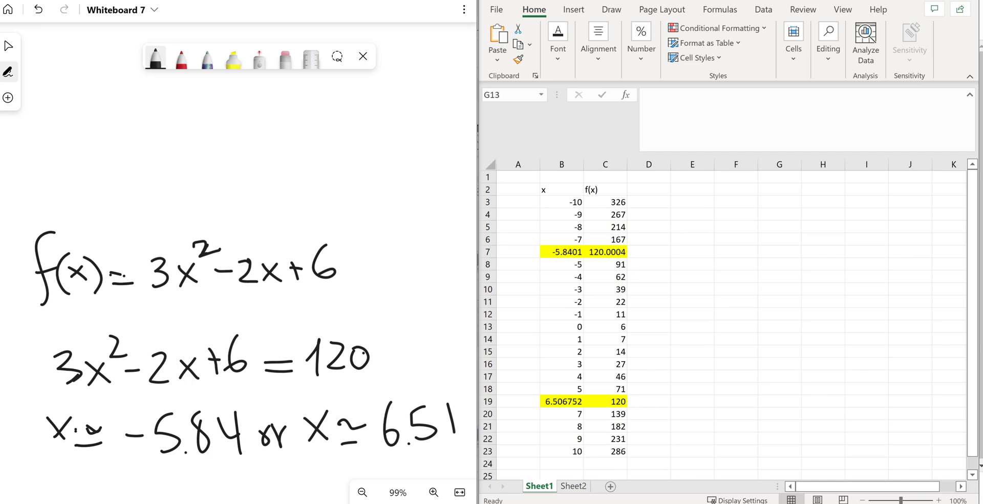